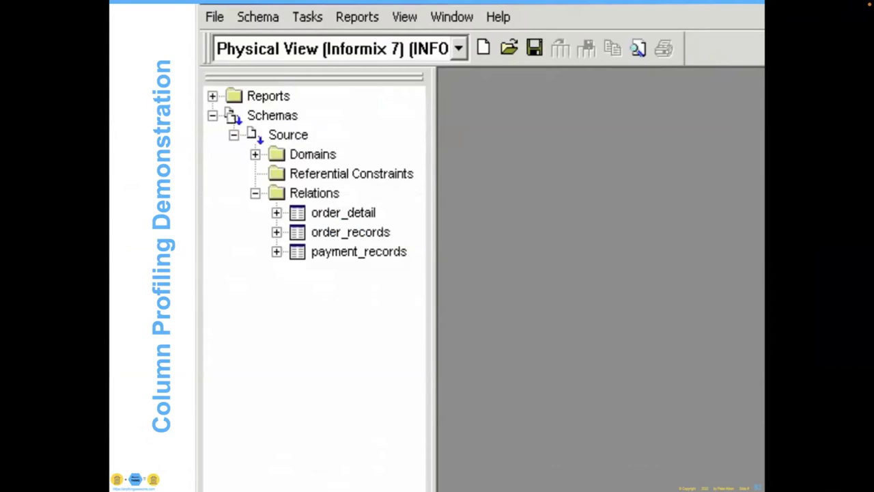
# Look over the existing order_detail, order_records and payment_records relations in the Source schema.
pyautogui.click(331, 213)
pyautogui.click(331, 233)
pyautogui.click(325, 260)
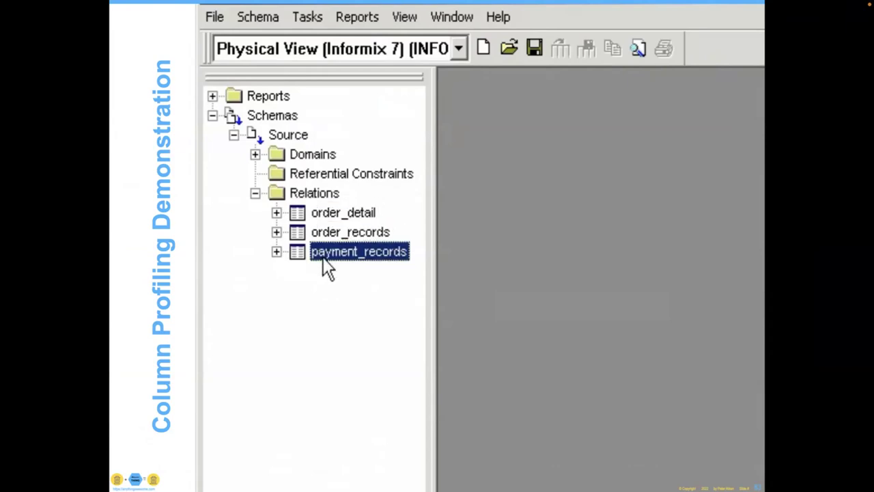
# Start a metadata import from a Flat File source and choose empdetail.hd as the file to import.
pyautogui.click(311, 21)
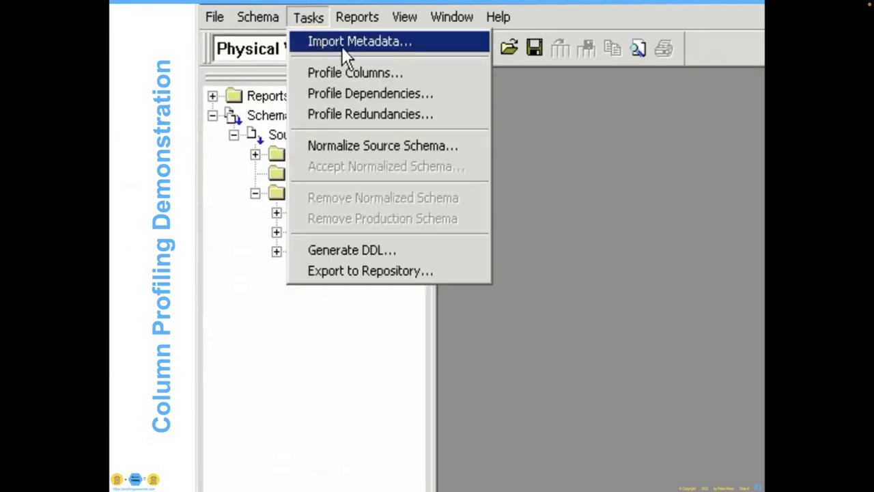
pyautogui.click(452, 53)
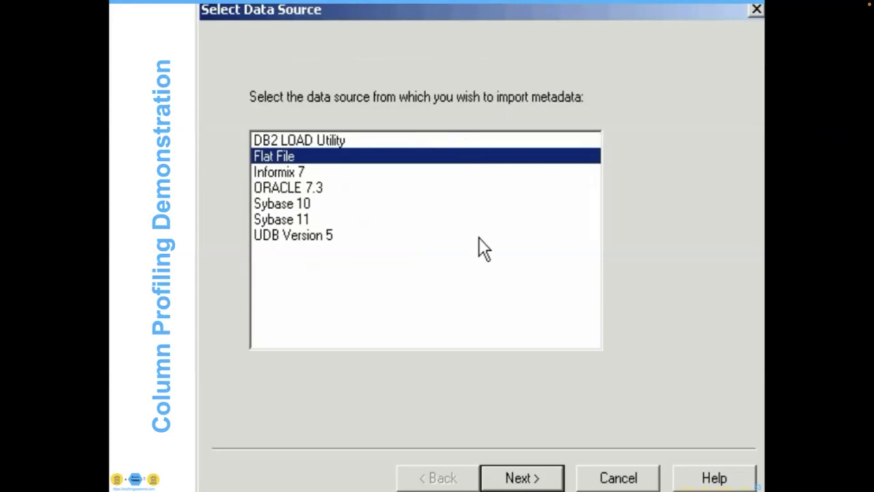
pyautogui.click(532, 476)
pyautogui.click(440, 407)
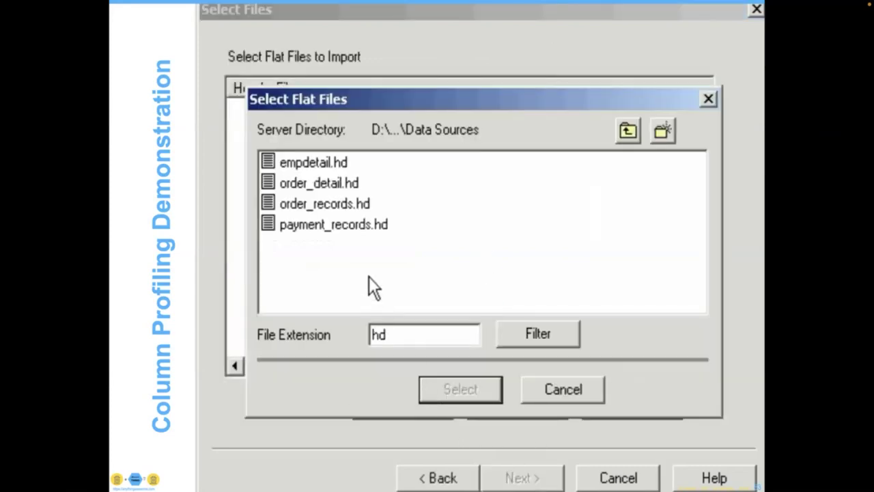
pyautogui.click(328, 164)
pyautogui.click(473, 388)
pyautogui.click(540, 475)
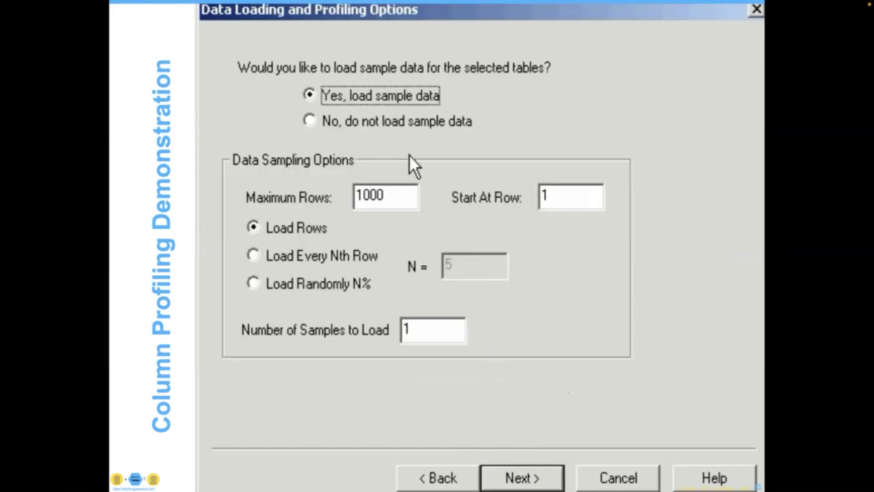
# Import the metadata with sample data of up to 1000 rows and column profiling of up to 16000 distinct values.
pyautogui.click(519, 474)
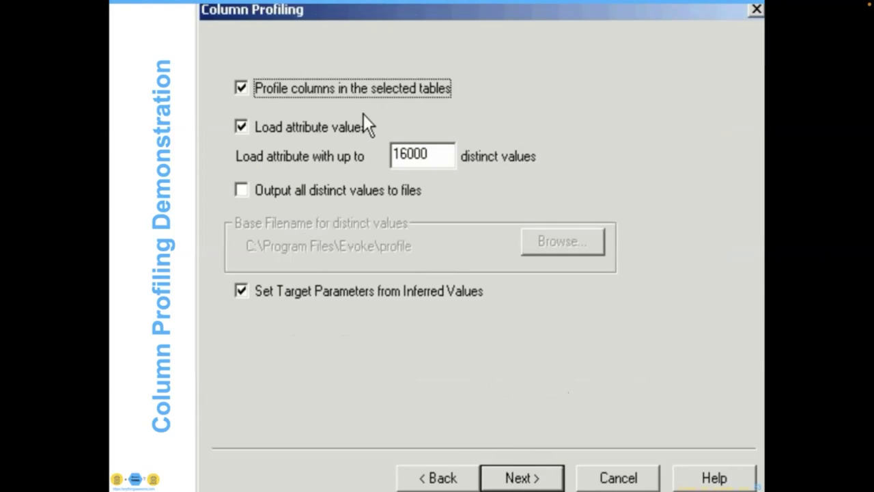
pyautogui.click(544, 477)
pyautogui.click(548, 476)
pyautogui.click(542, 476)
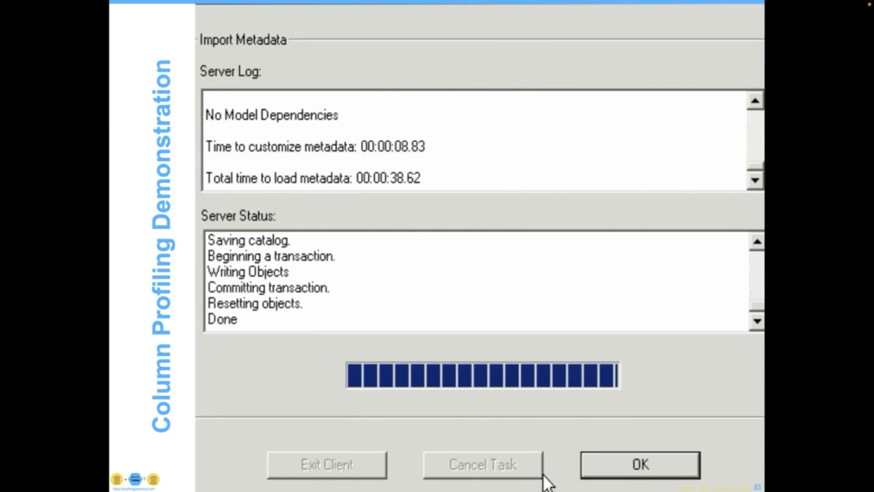
pyautogui.click(588, 467)
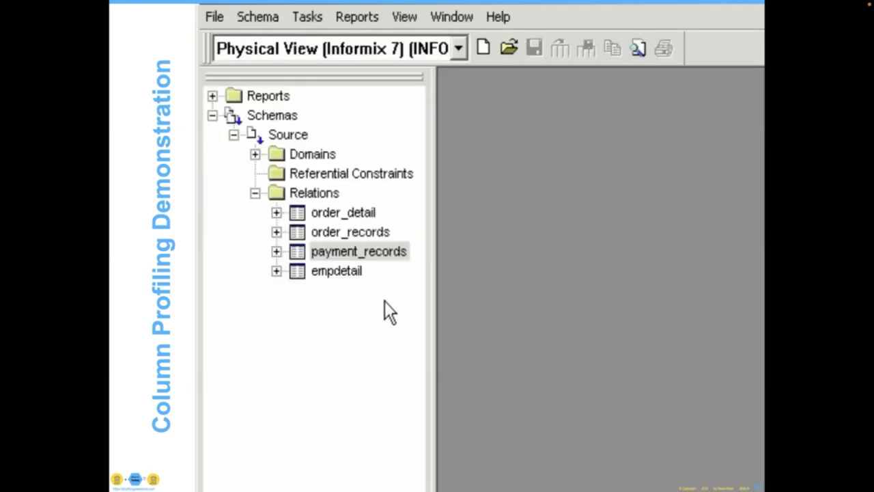
# Open the empdetail column profile and compare documented and inferred data types and their flags, including the EMP_Last_Rea row.
pyautogui.click(338, 272)
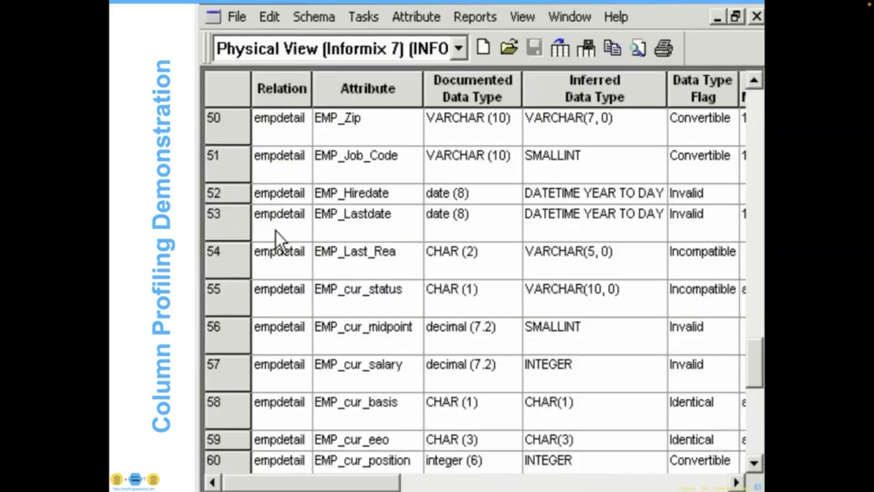
pyautogui.click(405, 97)
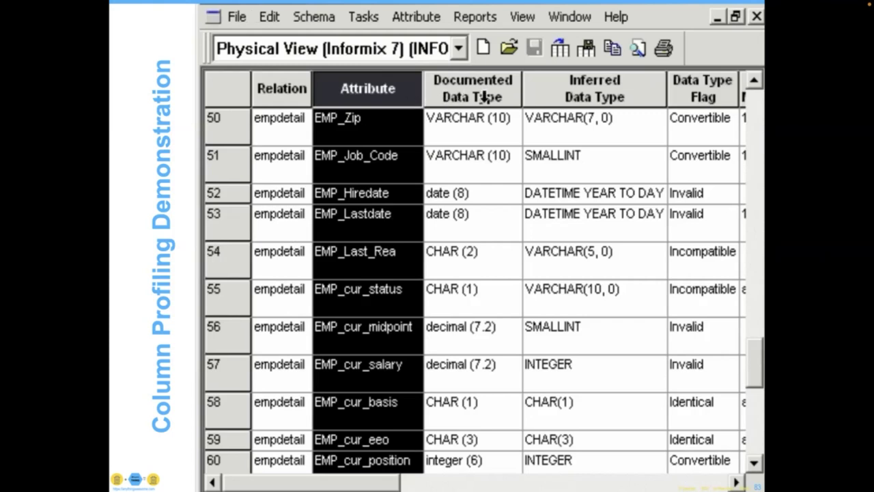
pyautogui.click(514, 97)
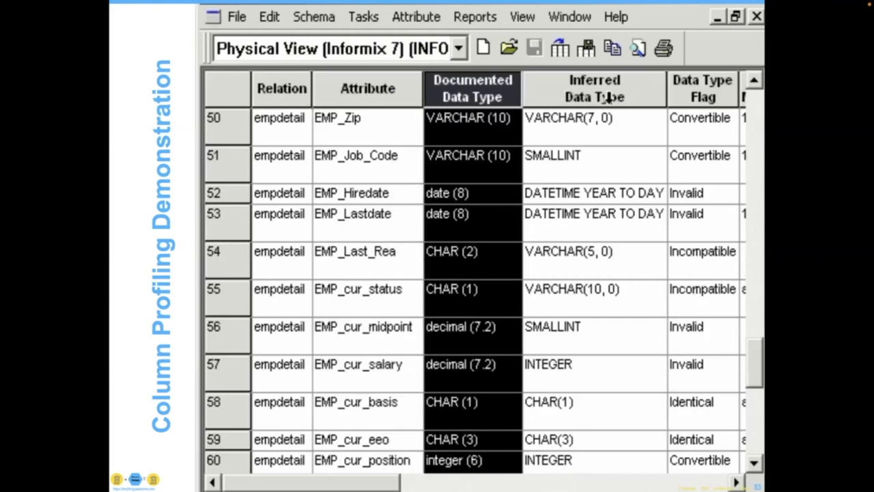
pyautogui.click(635, 98)
pyautogui.click(720, 99)
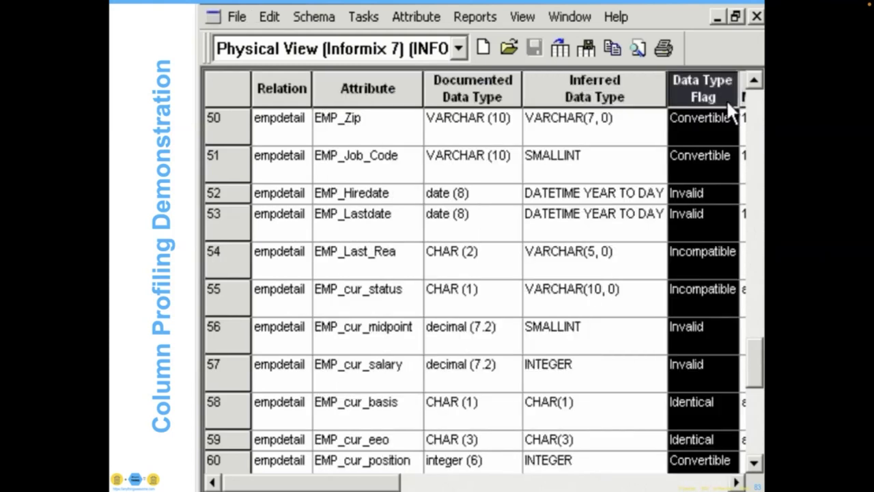
pyautogui.click(699, 267)
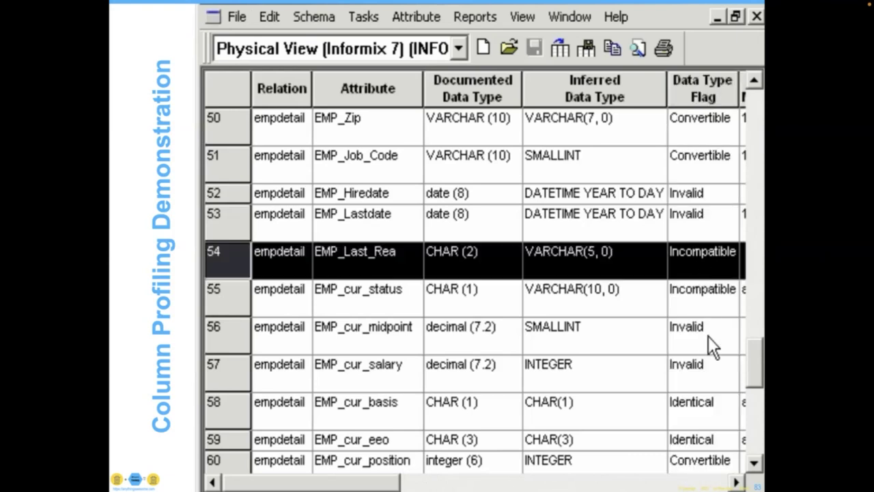
# Compare the documented and inferred minimum values and their flags, including the row for attribute 55.
pyautogui.click(736, 482)
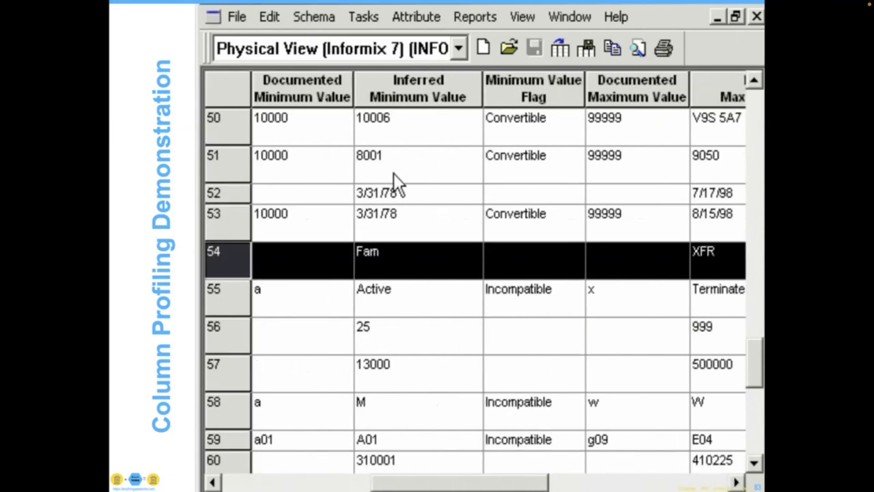
pyautogui.click(338, 102)
pyautogui.click(473, 99)
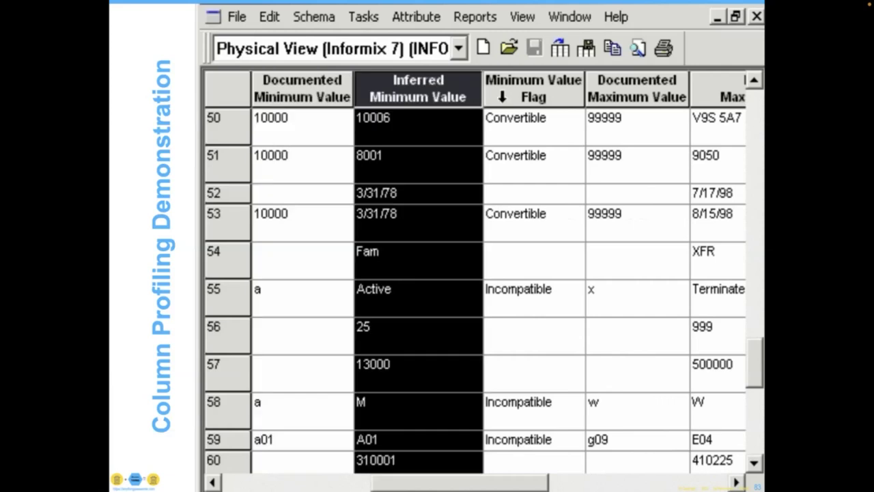
pyautogui.click(546, 99)
pyautogui.click(567, 291)
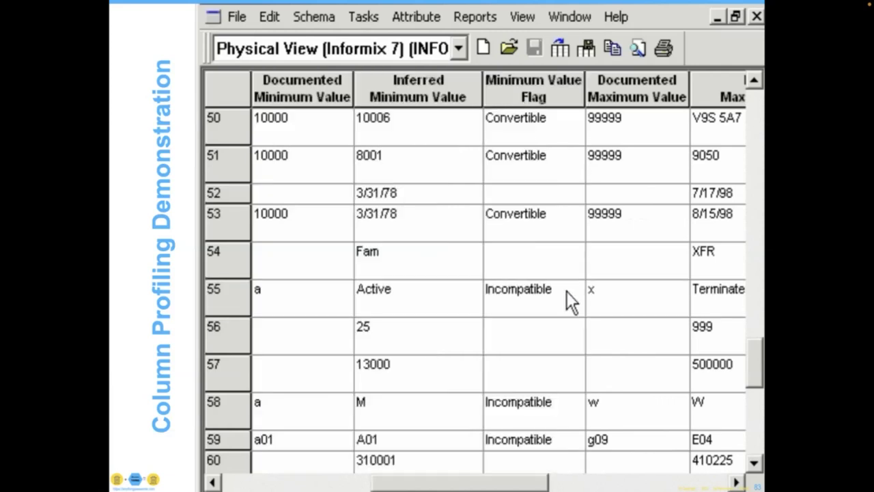
# Compare the documented and inferred maximum values and their flags, including the row for attribute 50.
pyautogui.click(736, 482)
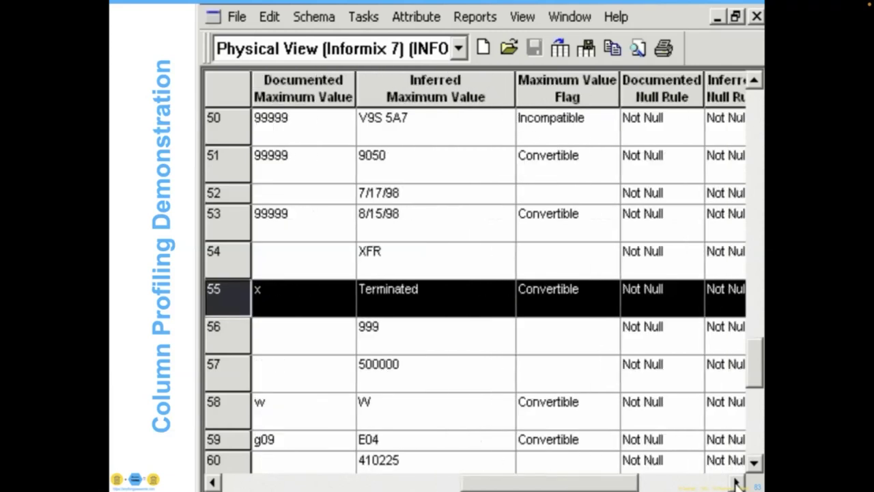
pyautogui.click(345, 82)
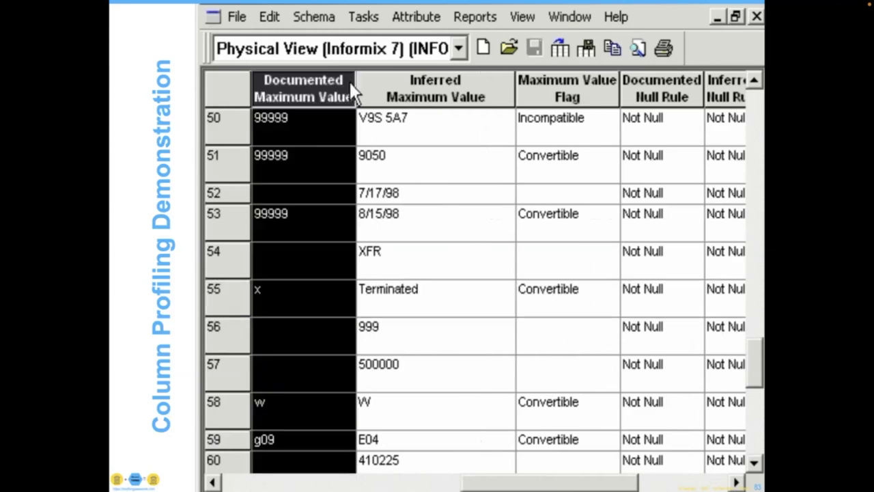
pyautogui.click(487, 83)
pyautogui.click(580, 96)
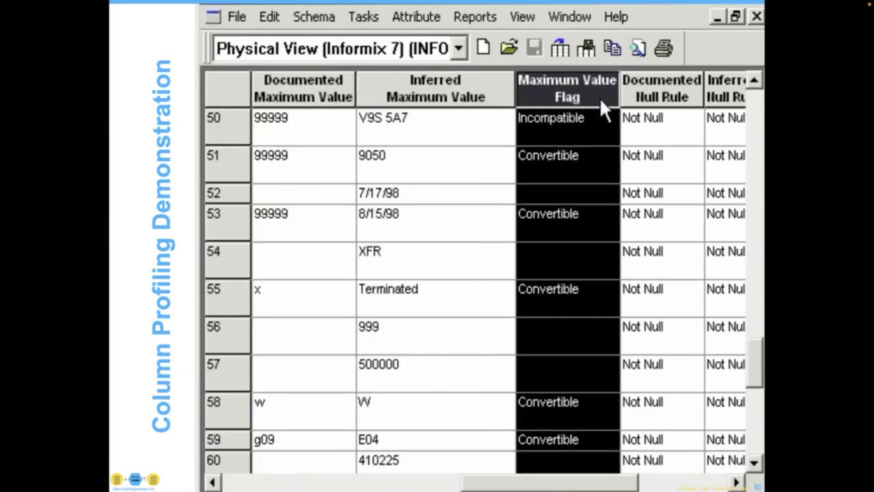
pyautogui.click(566, 136)
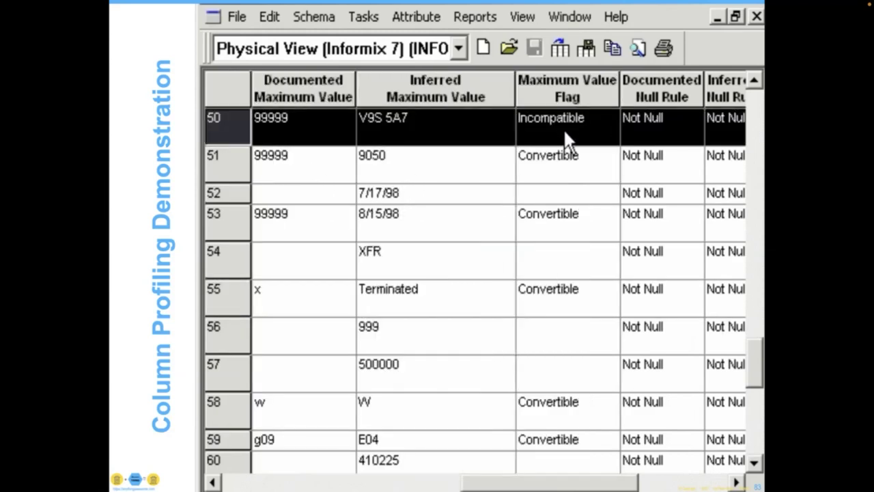
# Compare the documented and inferred null rules and the null rule flag of the empdetail attributes.
pyautogui.click(735, 483)
pyautogui.click(735, 482)
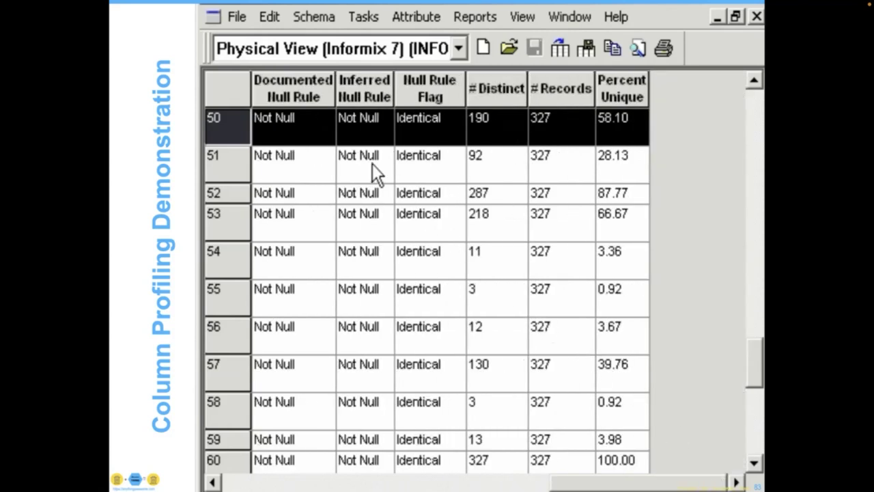
pyautogui.click(326, 101)
pyautogui.click(326, 97)
pyautogui.click(383, 97)
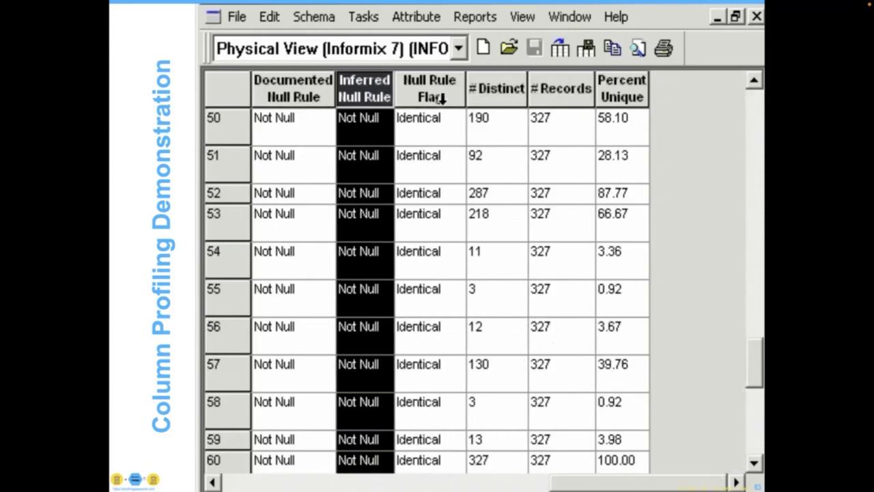
pyautogui.click(447, 99)
# Examine the distinct counts, record counts and percent unique of the empdetail attributes, including EMP_SSN and EMP_Emplid.
pyautogui.click(513, 101)
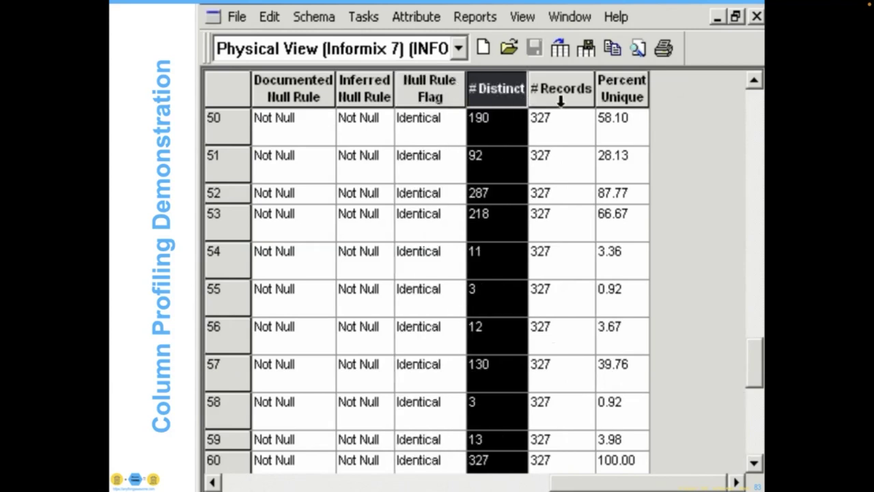
pyautogui.click(571, 101)
pyautogui.click(622, 95)
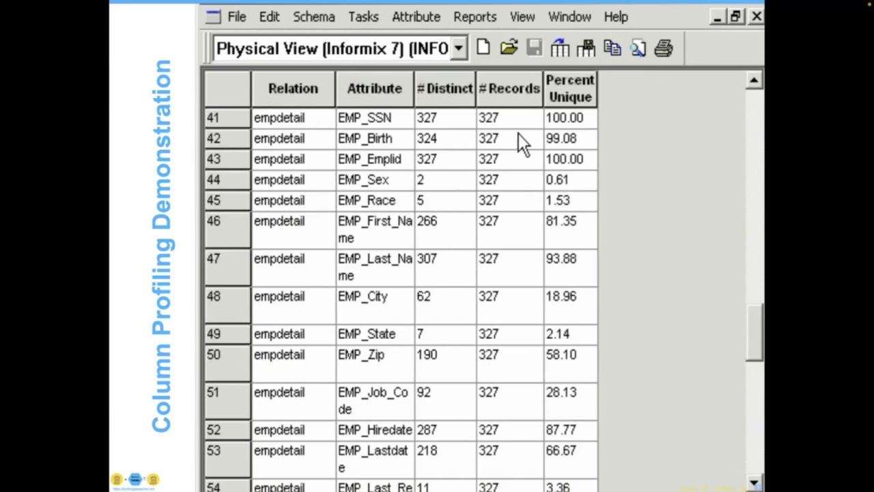
pyautogui.click(584, 96)
pyautogui.click(587, 117)
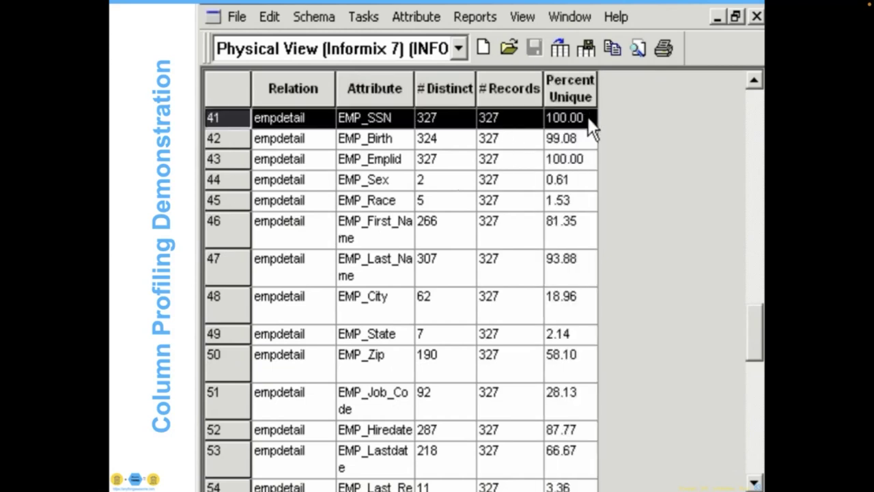
pyautogui.click(590, 159)
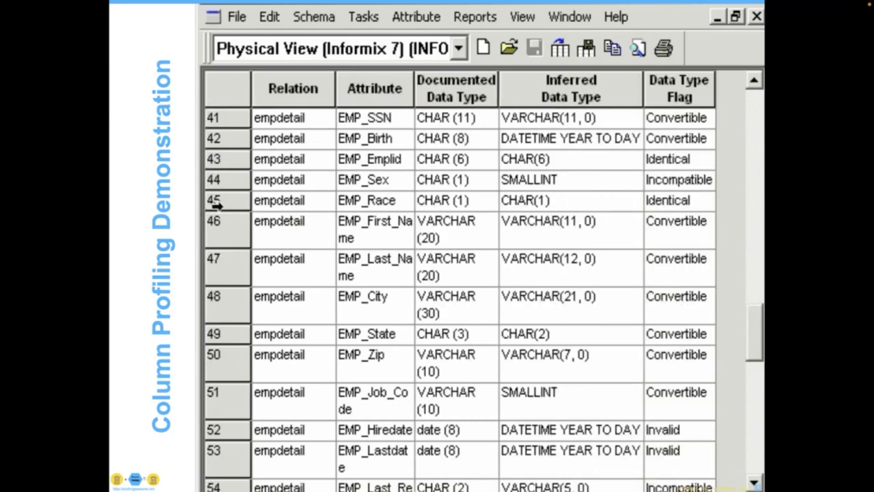
# Drill into the inferred data type of EMP_SSN and inspect its alternative data types with their minimum and maximum values.
pyautogui.click(244, 119)
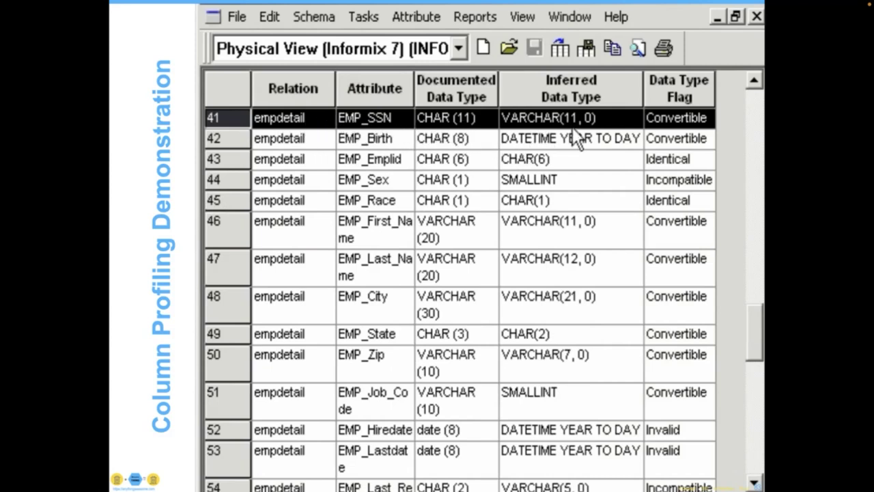
pyautogui.doubleClick(618, 120)
pyautogui.click(535, 127)
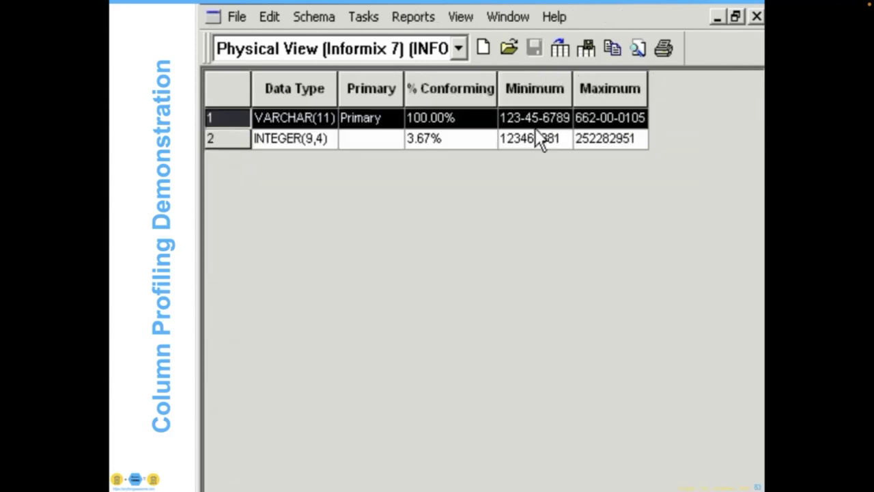
pyautogui.click(535, 140)
pyautogui.doubleClick(249, 219)
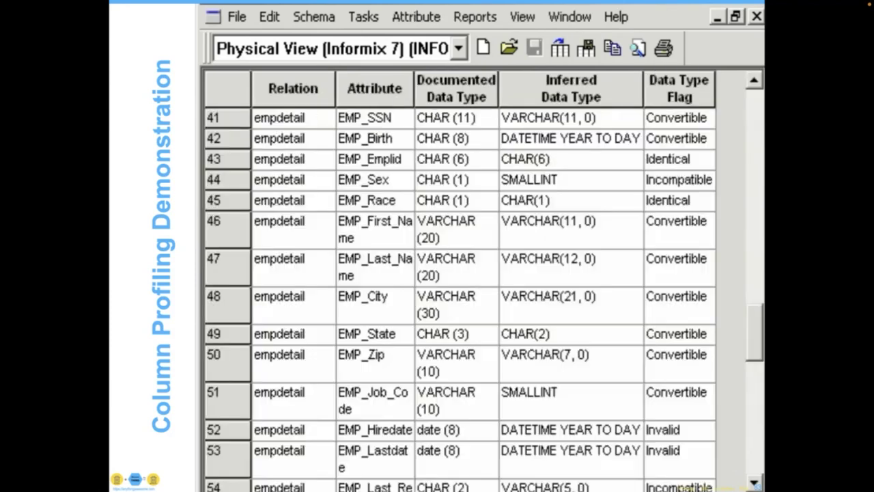
# Drill into the inferred data type of EMP_Sex and inspect the frequency and distribution of its values.
pyautogui.click(247, 181)
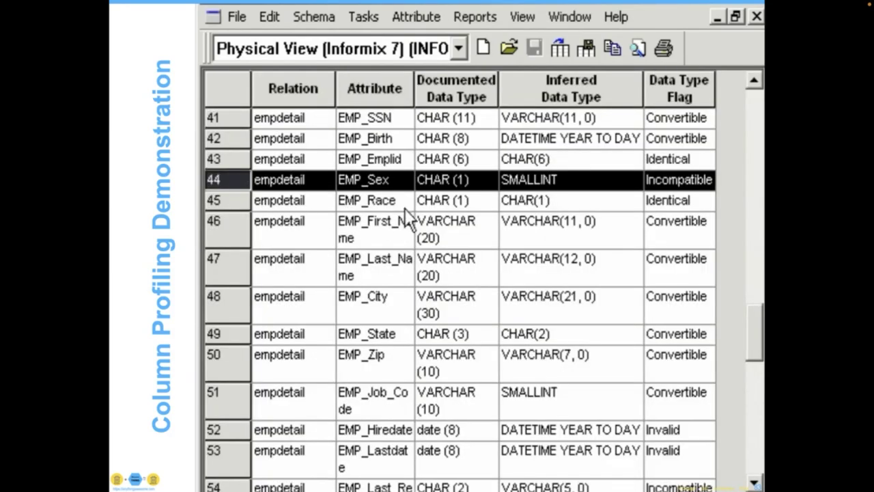
pyautogui.doubleClick(559, 181)
pyautogui.click(230, 117)
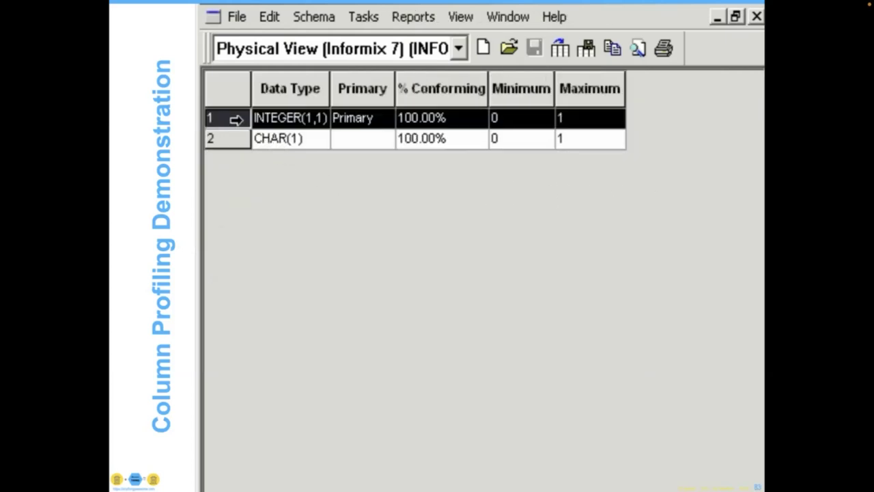
pyautogui.doubleClick(235, 118)
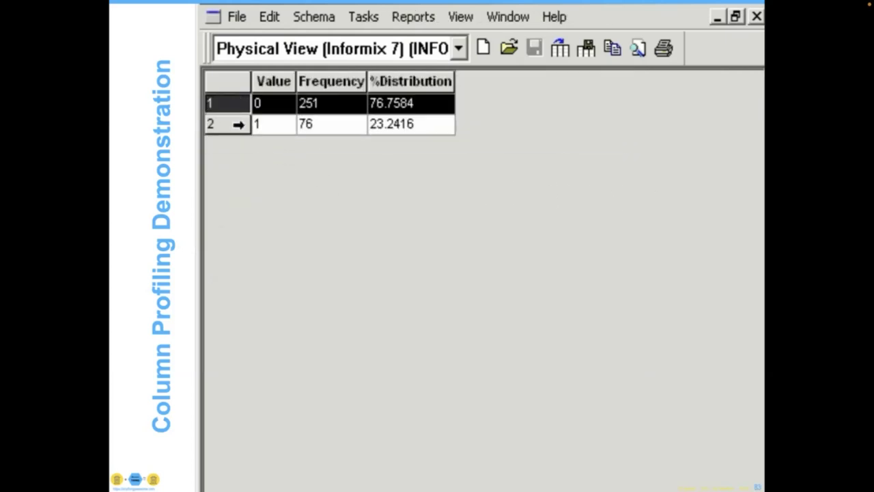
pyautogui.click(238, 122)
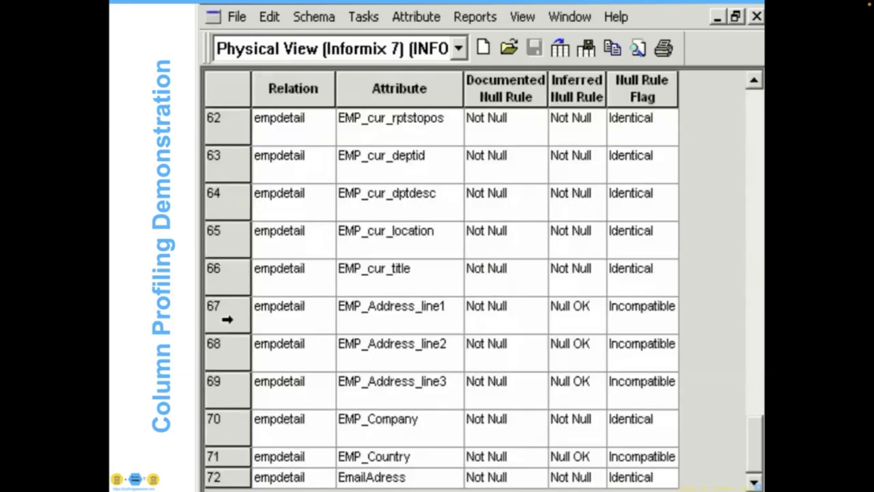
# Select the EMP_Address_line1 attribute to compare its documented and inferred null rules.
pyautogui.click(228, 318)
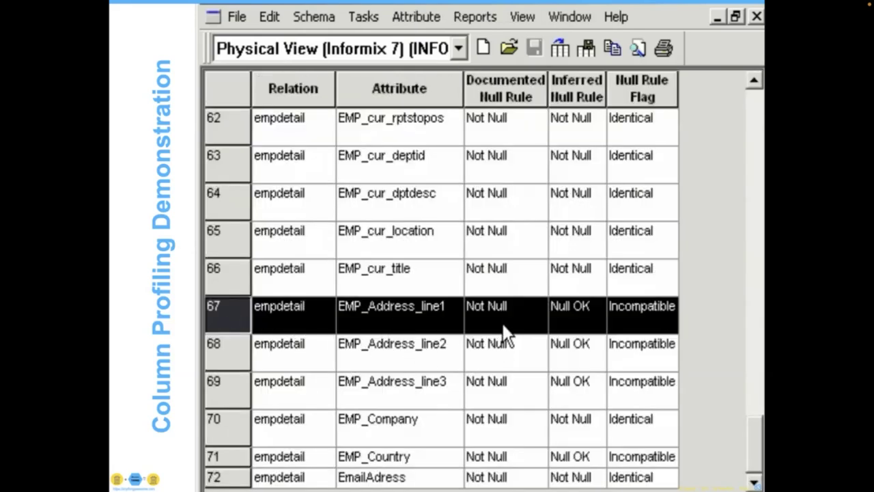